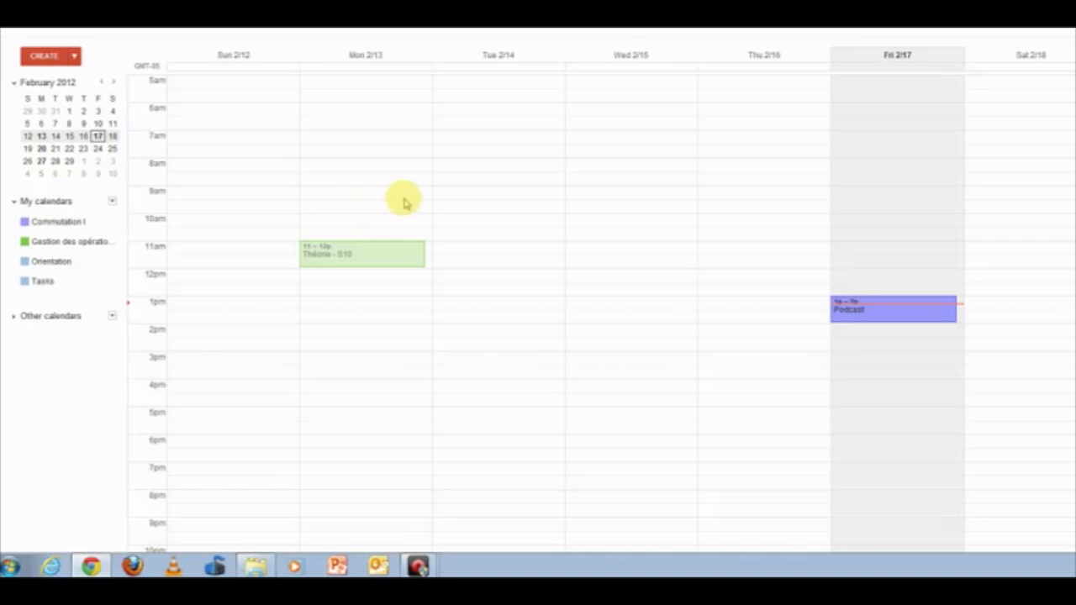
Step: Create and save a 'Laboratoire' event on Tuesday Feb 14 from 8:00 to 10:00am
{"action": "double_click", "coordinate": [482, 168]}
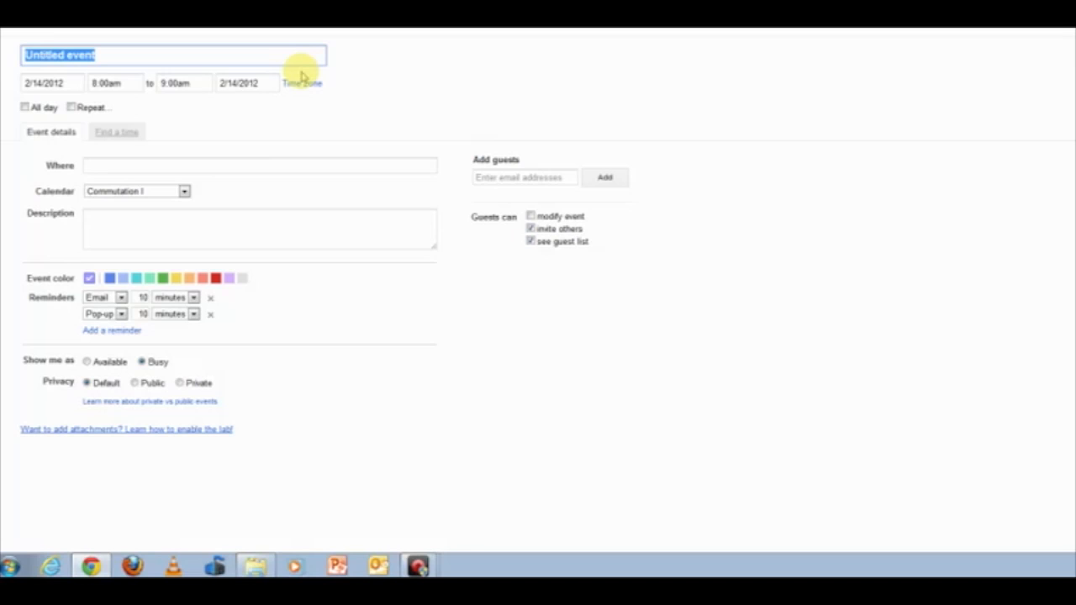
{"action": "type", "text": "T"}
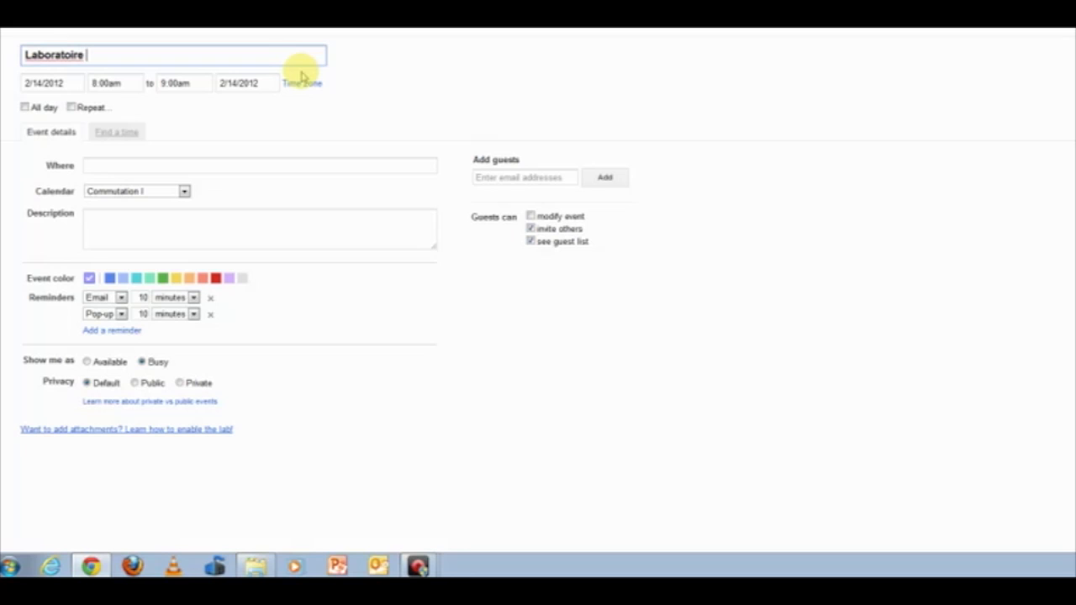
{"action": "left_click", "coordinate": [204, 83]}
{"action": "left_click", "coordinate": [206, 153]}
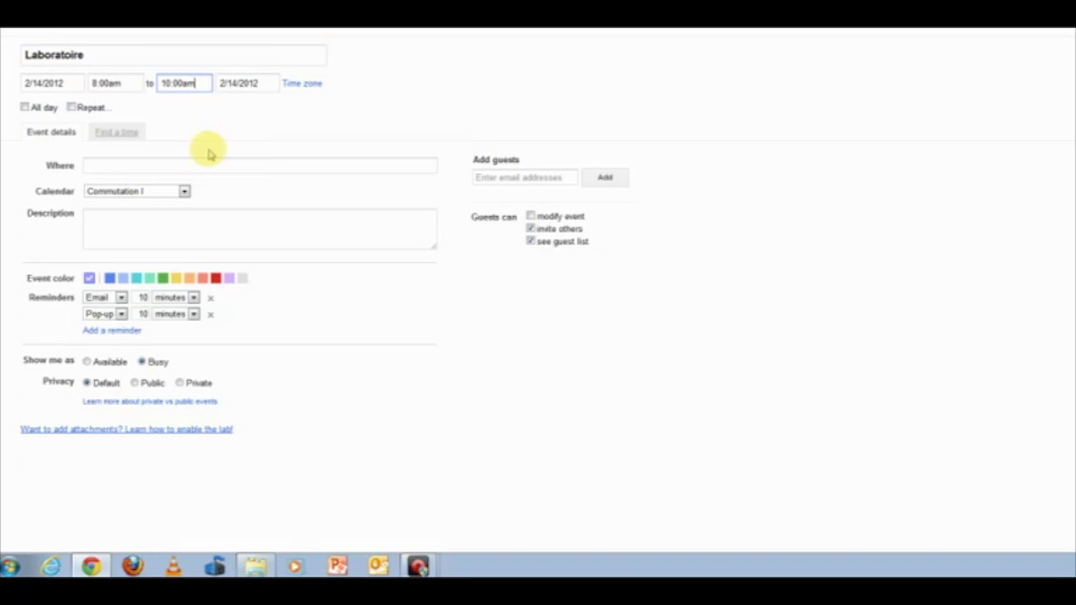
{"action": "left_click", "coordinate": [109, 32]}
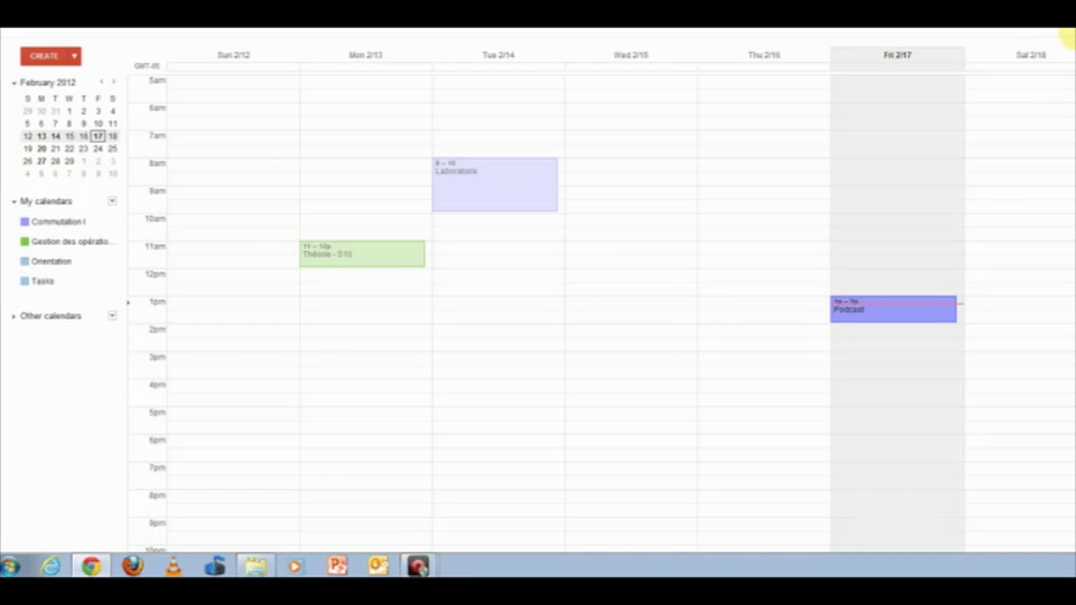
{"action": "left_click_drag", "start_coordinate": [1073, 36], "coordinate": [979, 70]}
Step: Switch to the browser window showing the Blackboard login page
{"action": "left_click", "coordinate": [1073, 35]}
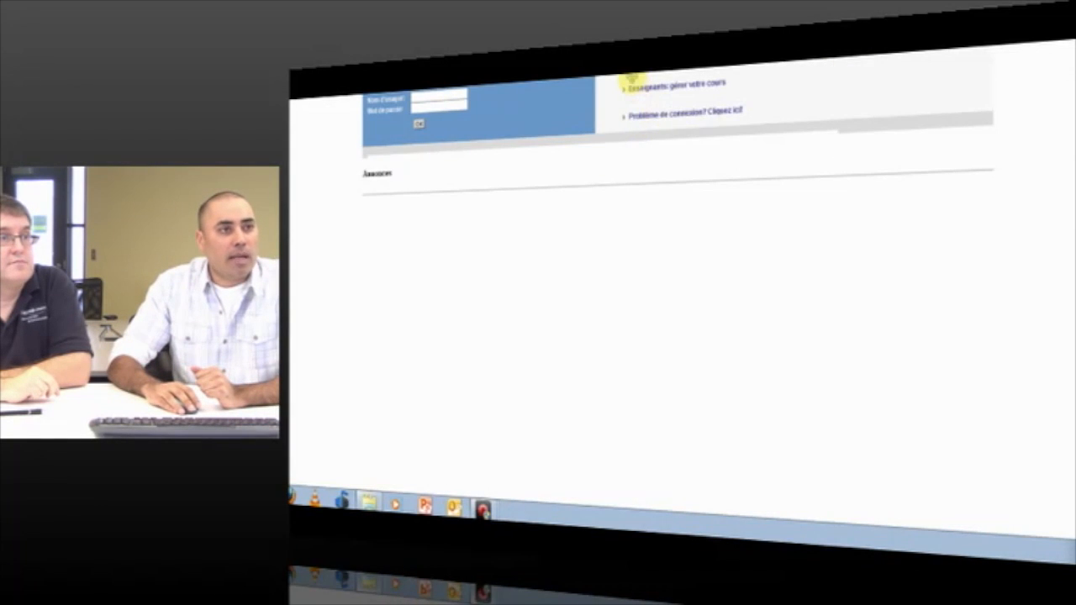
Step: Sign in to Blackboard Learn with the account username and password
{"action": "scroll", "coordinate": [631, 82], "scroll_direction": "up", "scroll_amount": 5}
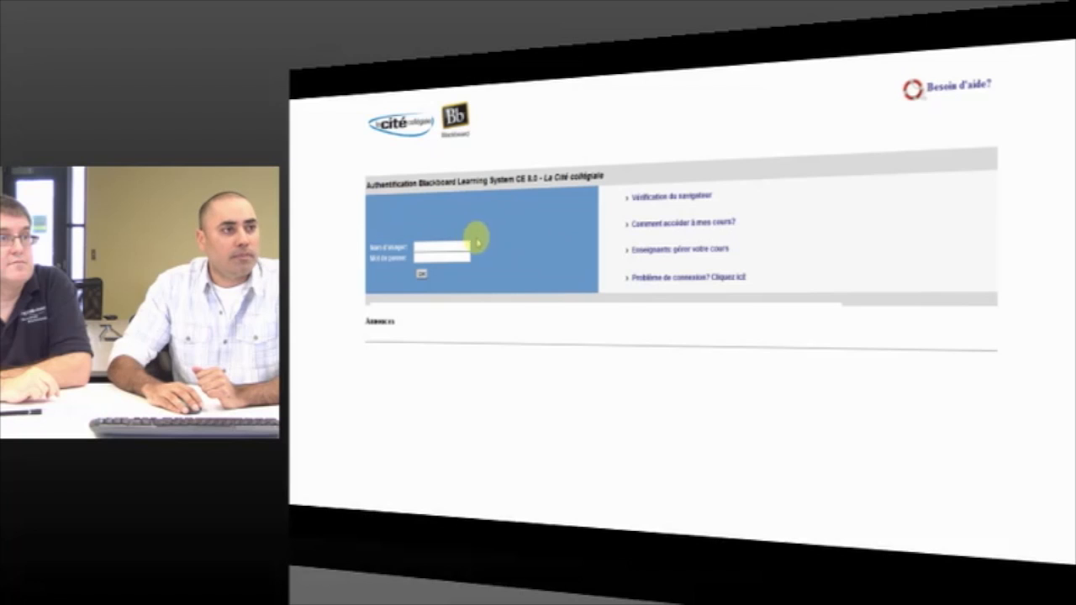
{"action": "left_click", "coordinate": [461, 249]}
{"action": "type", "text": "ma"}
{"action": "key", "text": "BackSpace"}
{"action": "key", "text": "Tab"}
{"action": "type", "text": "•"}
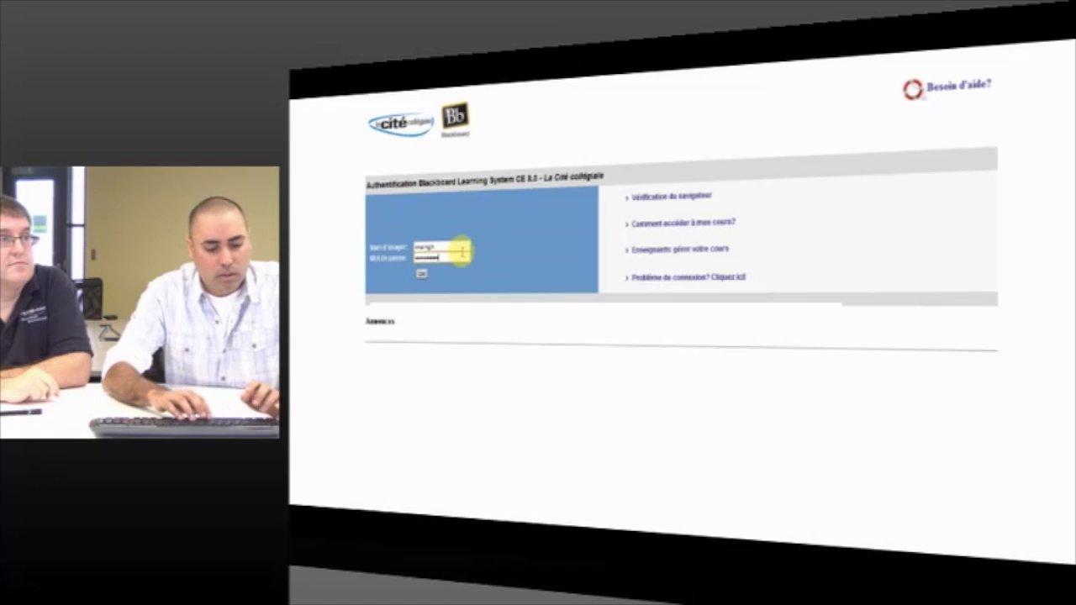
{"action": "key", "text": "Return"}
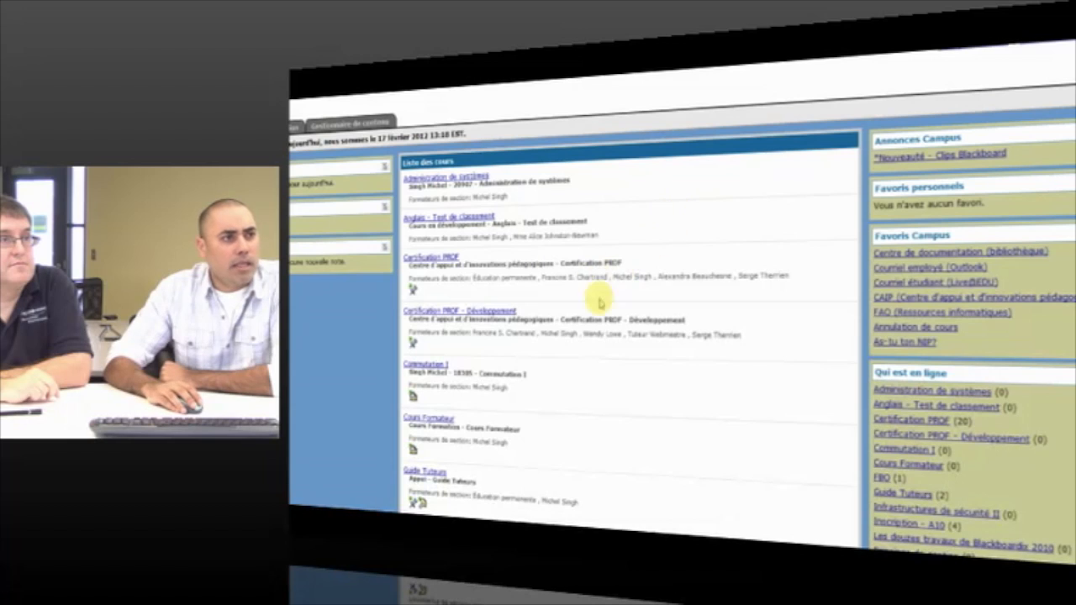
Step: Open the Commutation I course and its Calendrier page showing February 2012
{"action": "left_click", "coordinate": [426, 364]}
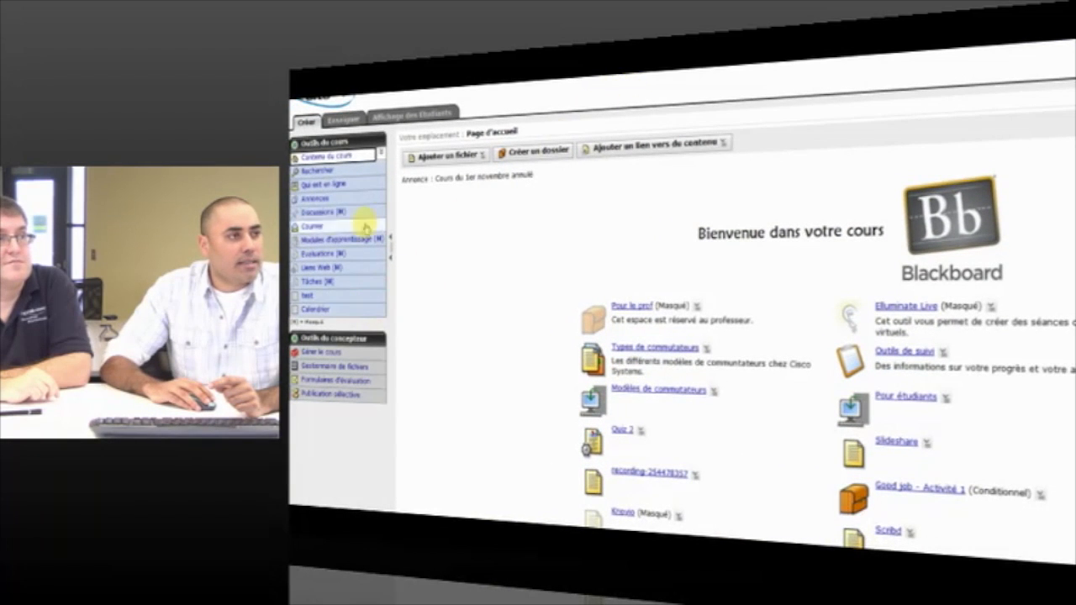
{"action": "left_click", "coordinate": [370, 313]}
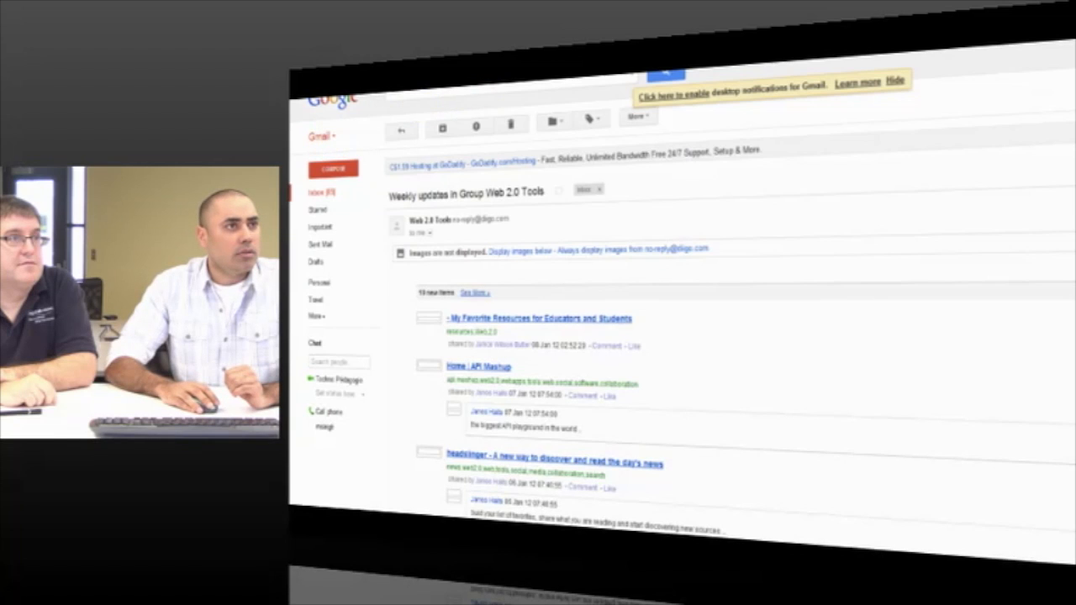
{"action": "left_click", "coordinate": [453, 83]}
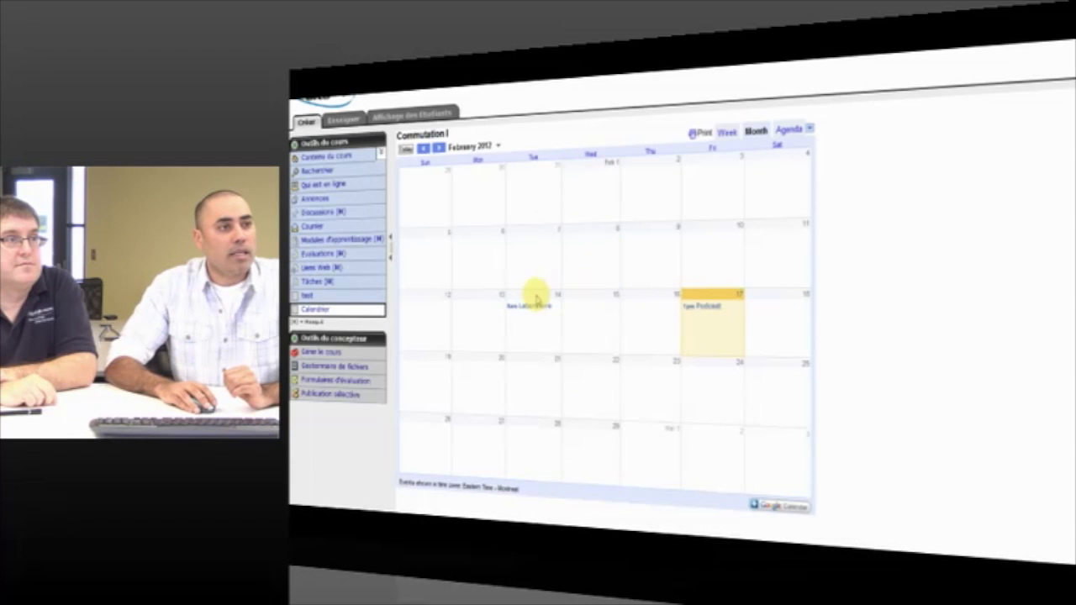
Step: Switch the embedded course calendar to the Feb 12–18 week view
{"action": "left_click", "coordinate": [730, 133]}
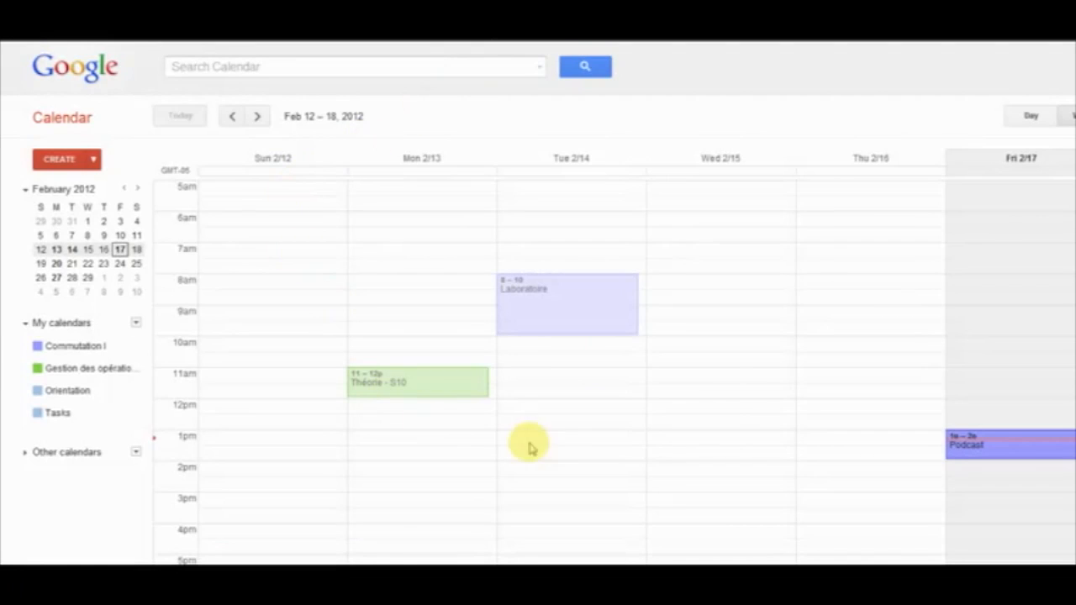
Step: Create and save a 'Theorie' event on Wednesday Feb 15, 10–11am, in the Orientation calendar
{"action": "left_click", "coordinate": [747, 351]}
{"action": "left_click", "coordinate": [748, 351]}
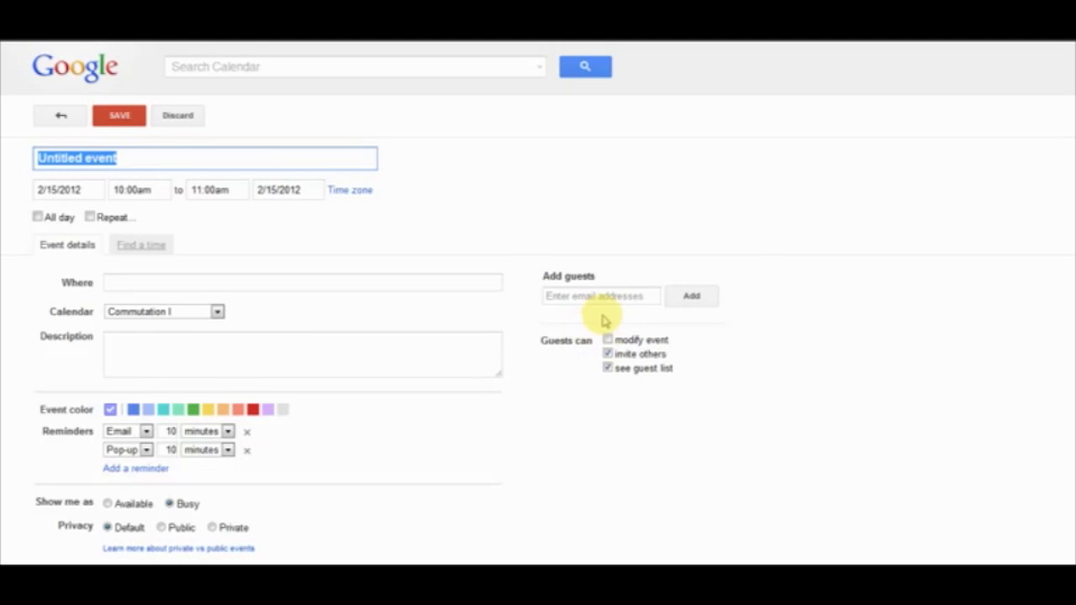
{"action": "type", "text": "Theo"}
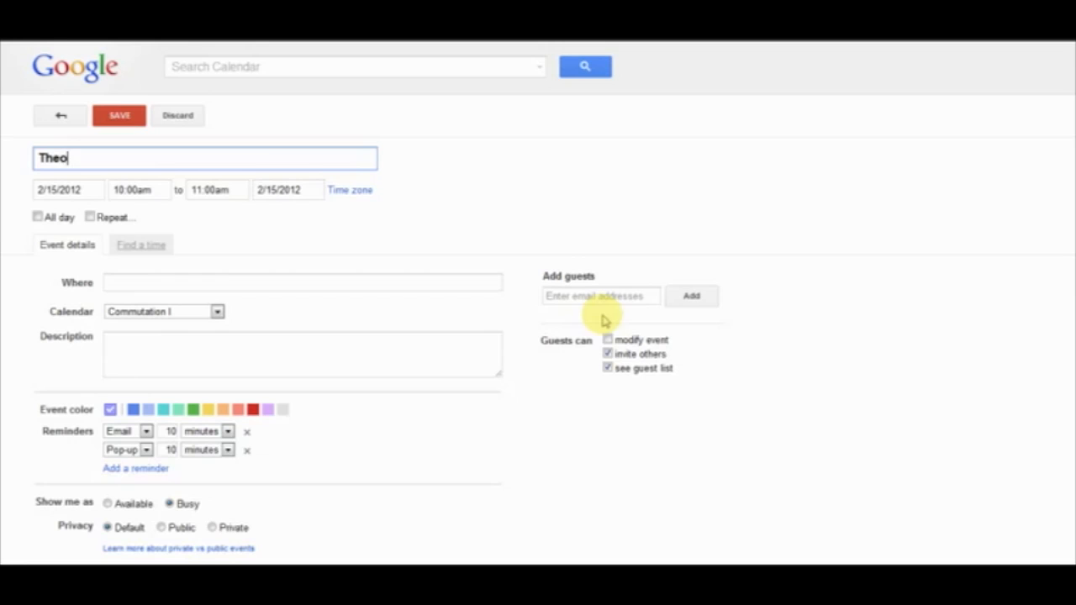
{"action": "type", "text": "rie"}
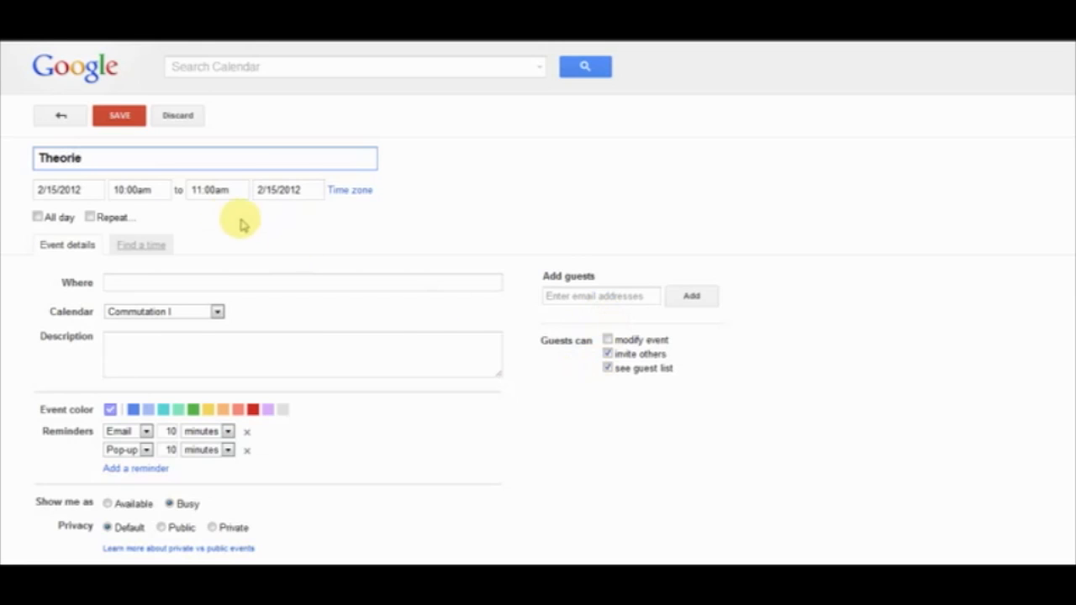
{"action": "left_click", "coordinate": [164, 313]}
{"action": "left_click", "coordinate": [166, 348]}
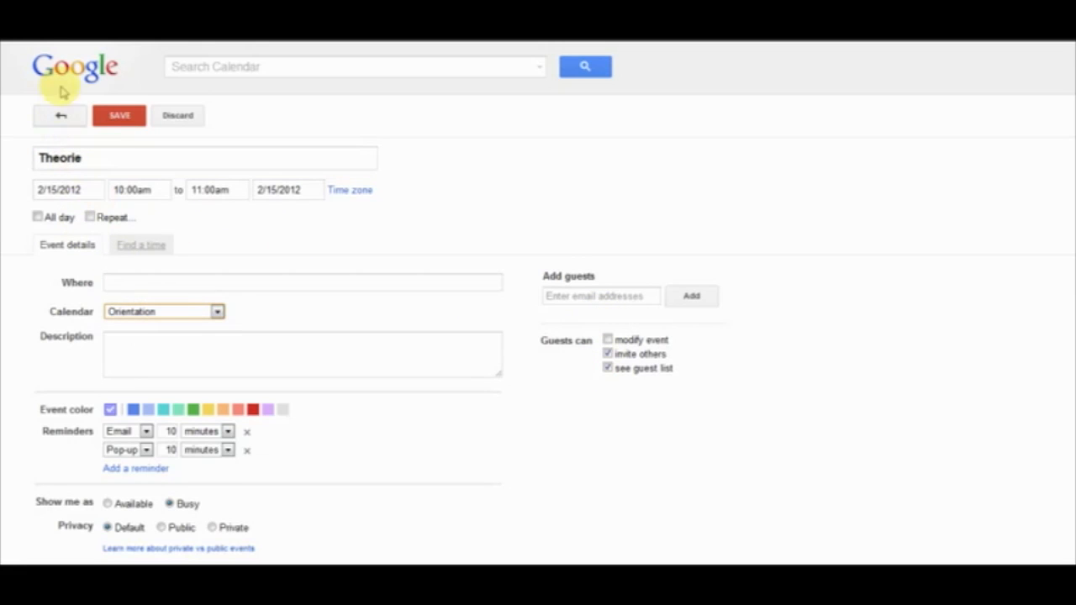
{"action": "left_click", "coordinate": [112, 115]}
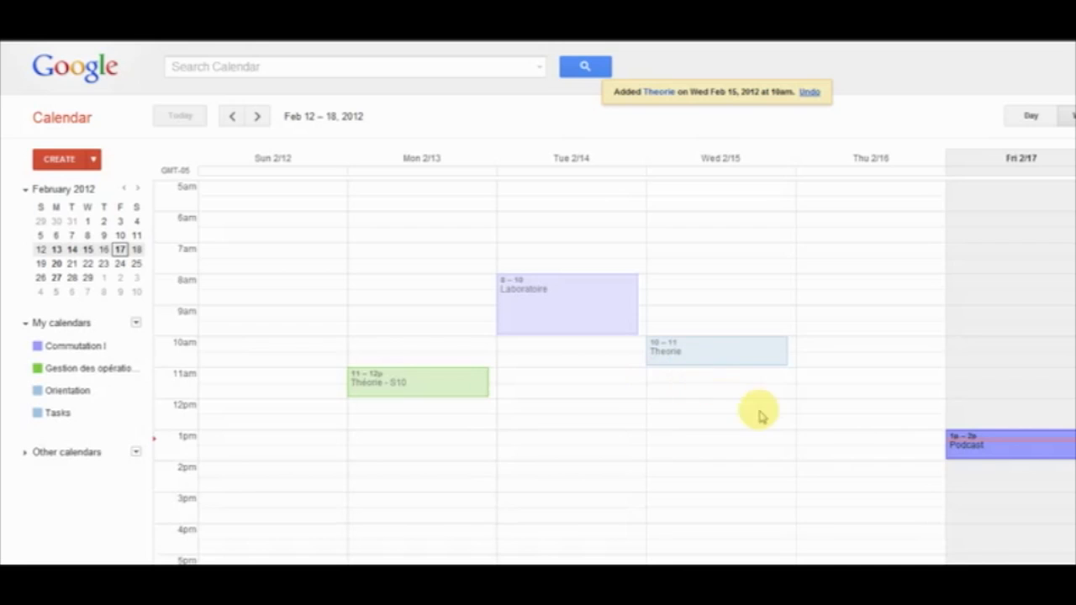
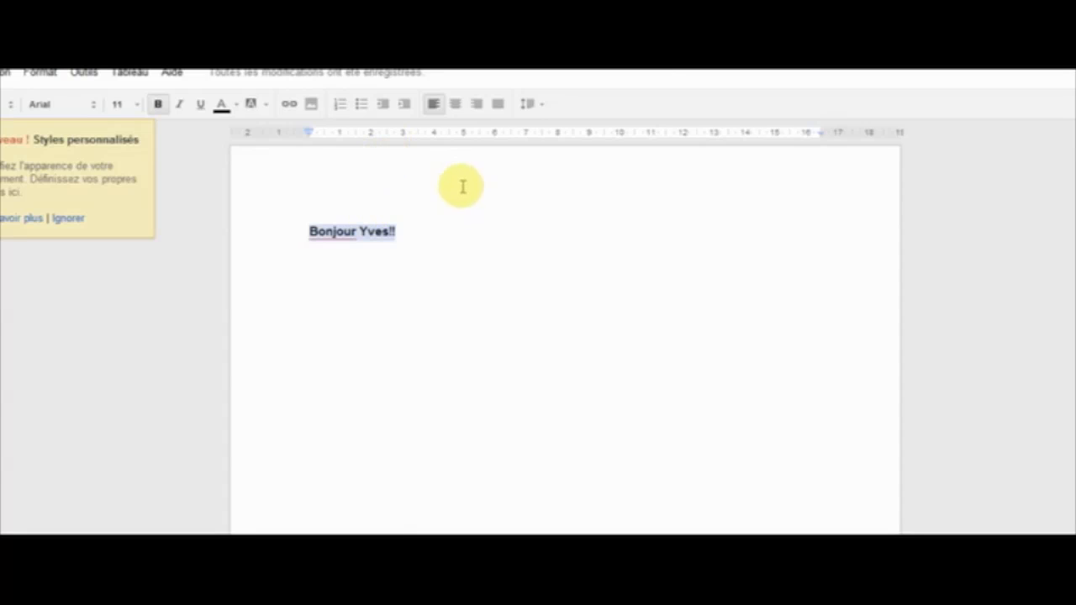
Step: Deselect the greeting text in the Google Docs document
{"action": "left_click", "coordinate": [407, 335]}
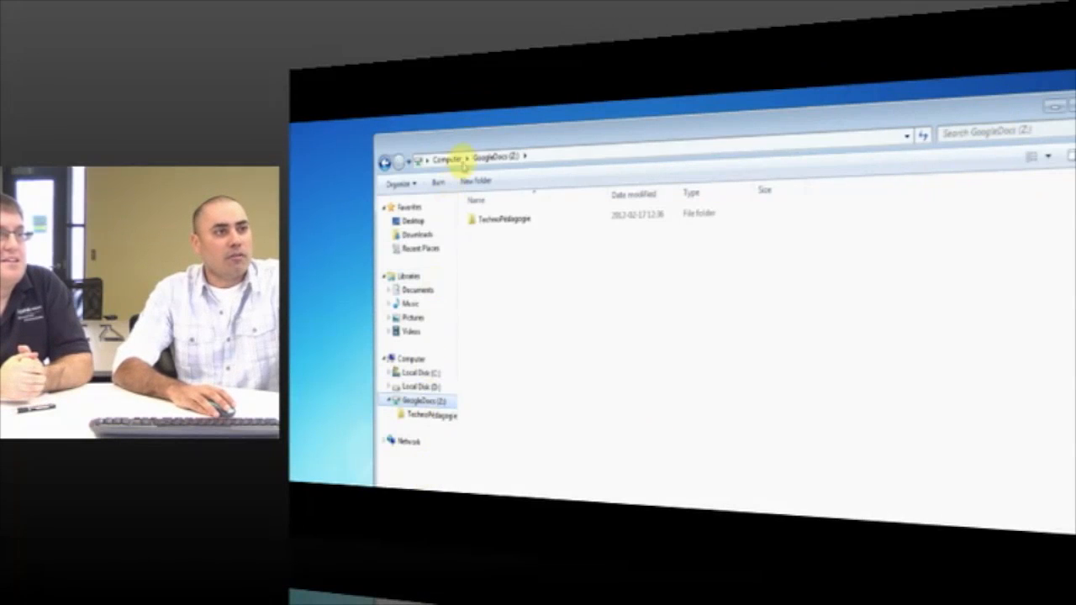
Step: Open TechnoPédagogie on the GoogleDocs (Z:) drive and paste the TP3 file there
{"action": "left_click_drag", "start_coordinate": [1002, 99], "coordinate": [829, 101]}
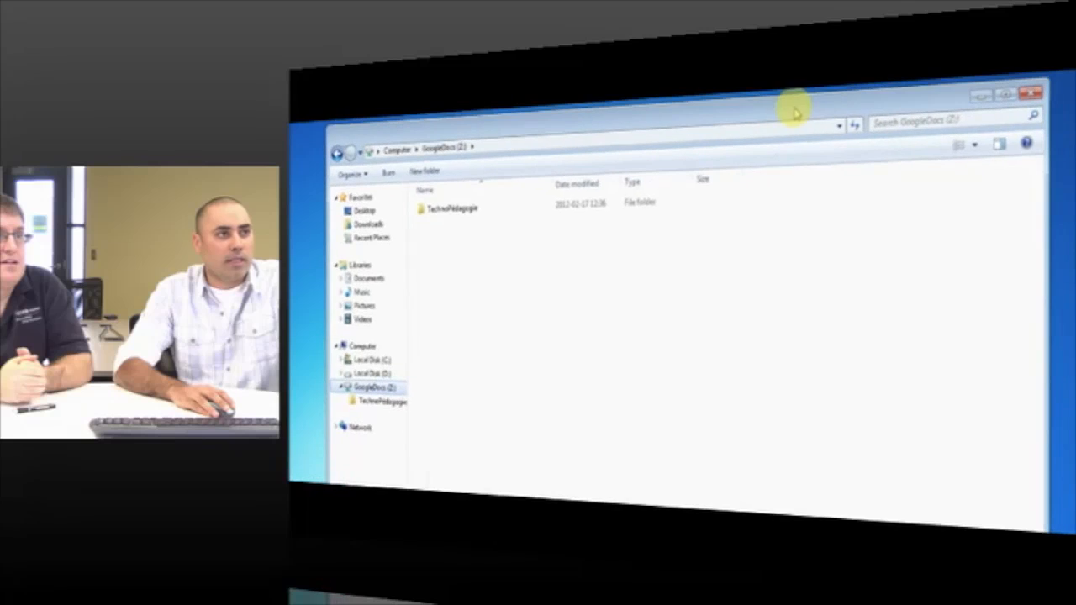
{"action": "left_click", "coordinate": [363, 347]}
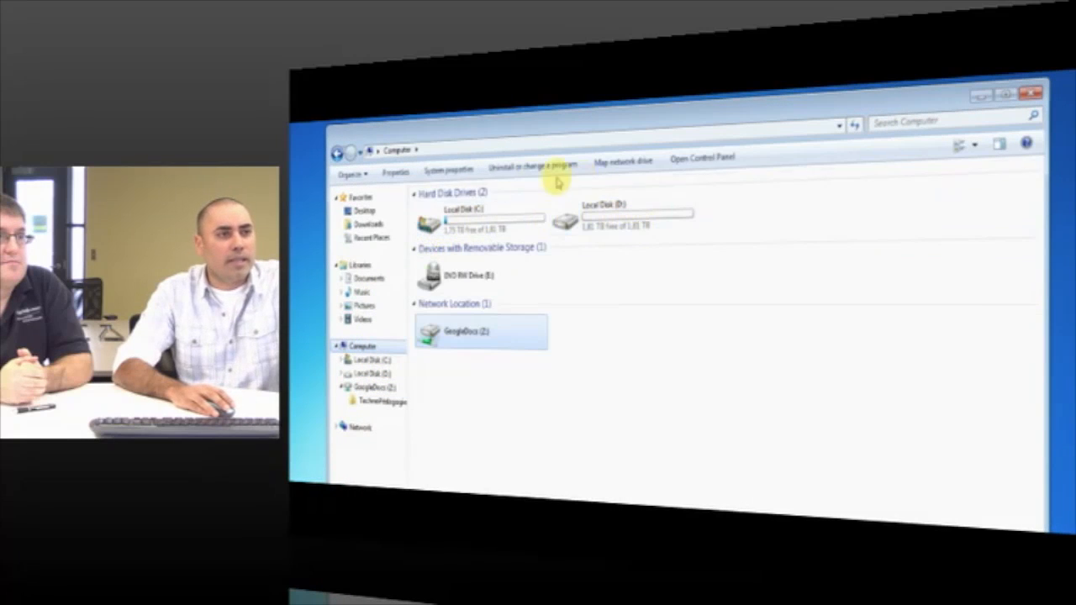
{"action": "double_click", "coordinate": [467, 337]}
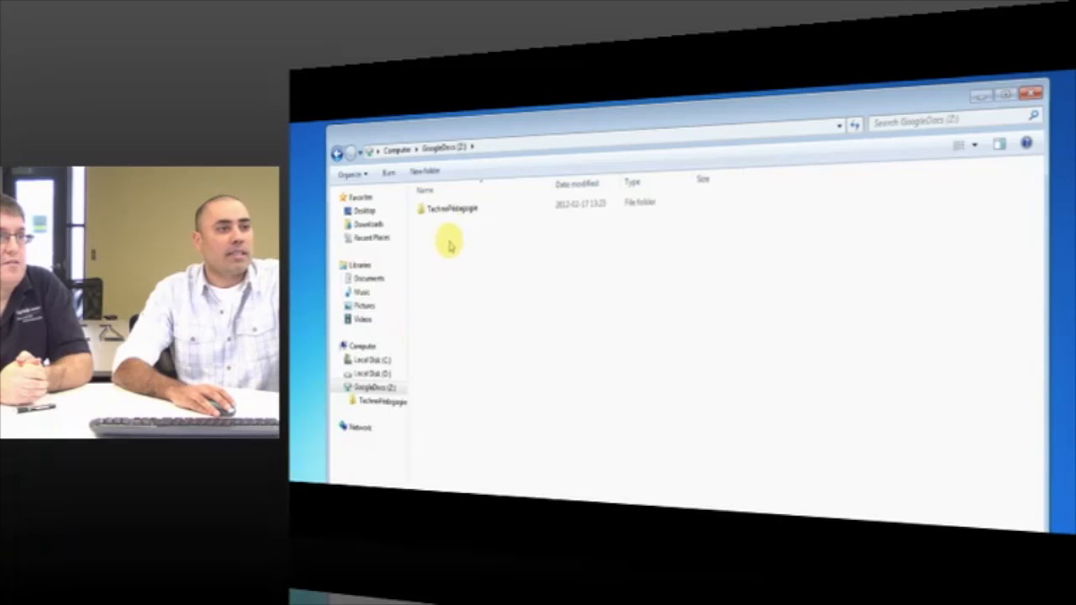
{"action": "left_click", "coordinate": [456, 215]}
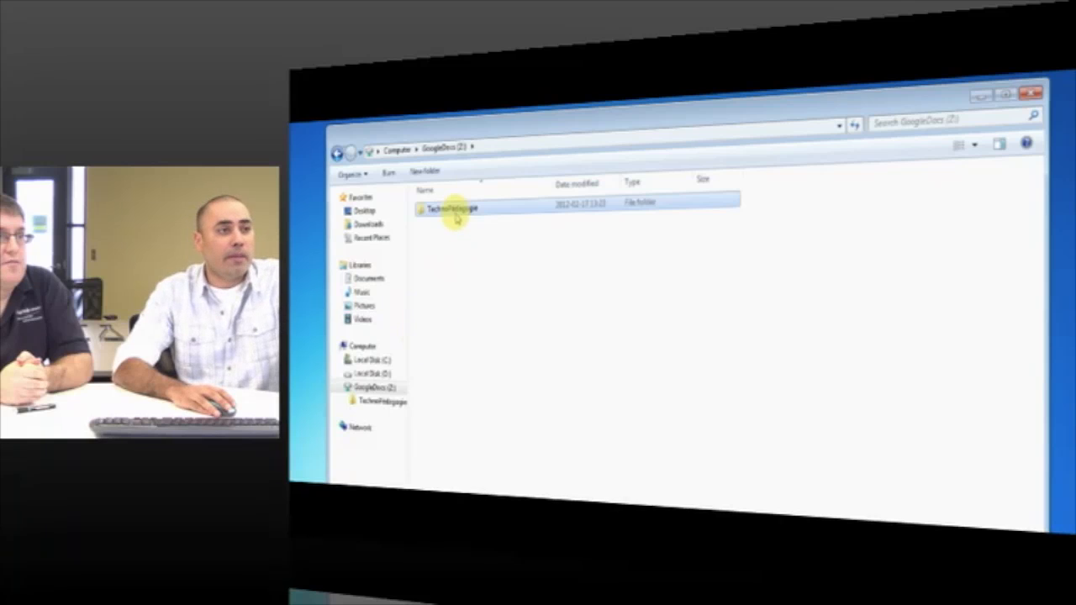
{"action": "left_click", "coordinate": [385, 400]}
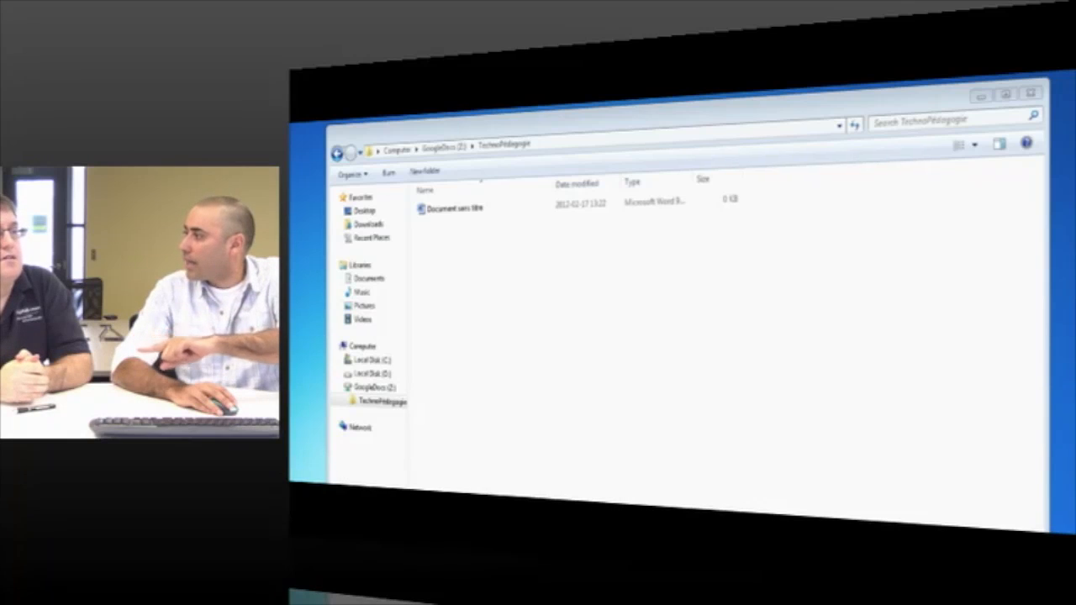
{"action": "left_click", "coordinate": [378, 421]}
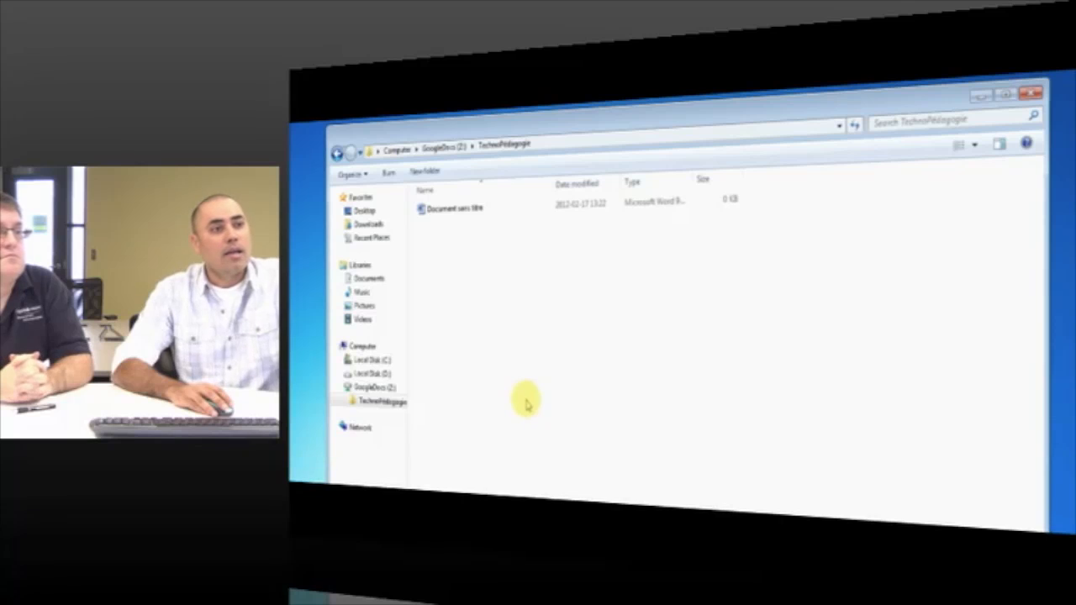
{"action": "key", "text": "ctrl+v"}
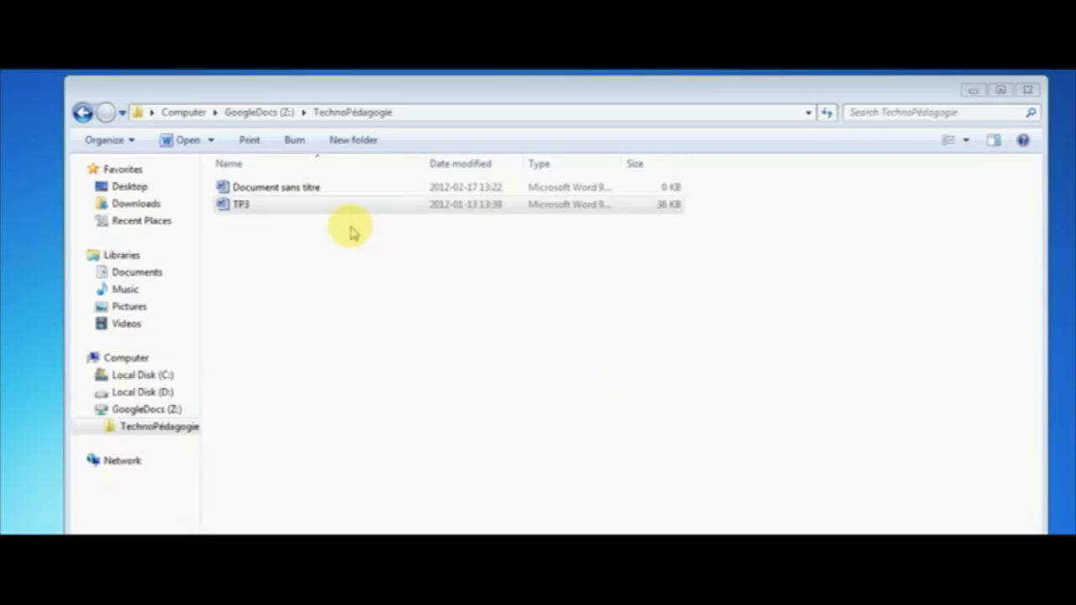
Step: Open Document sans titre from Z: and sign in with the Otixo user name and password
{"action": "left_click", "coordinate": [316, 190]}
{"action": "double_click", "coordinate": [316, 190]}
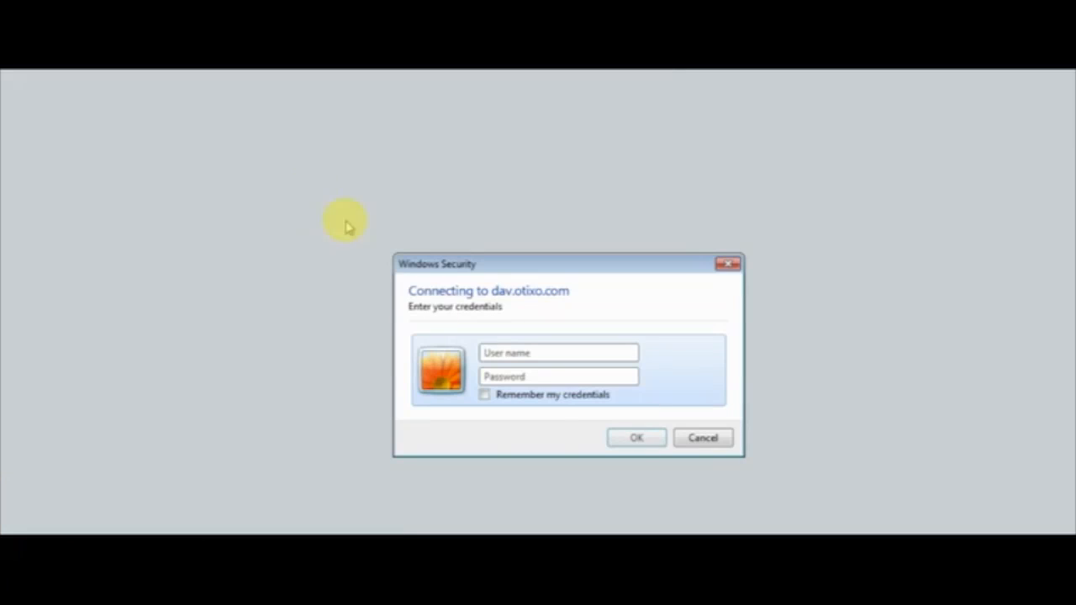
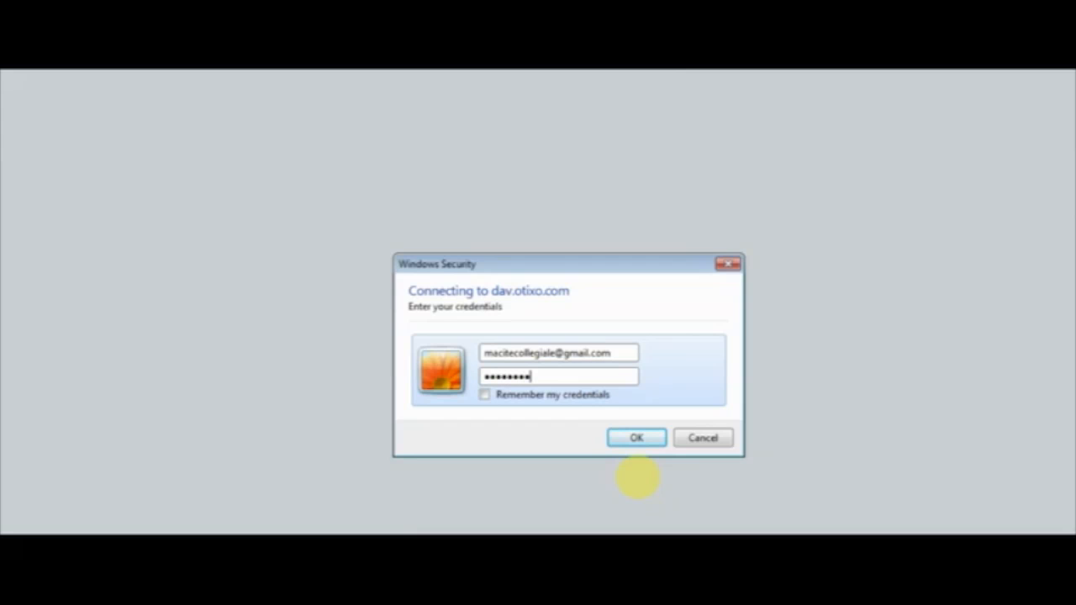
{"action": "key", "text": "Return"}
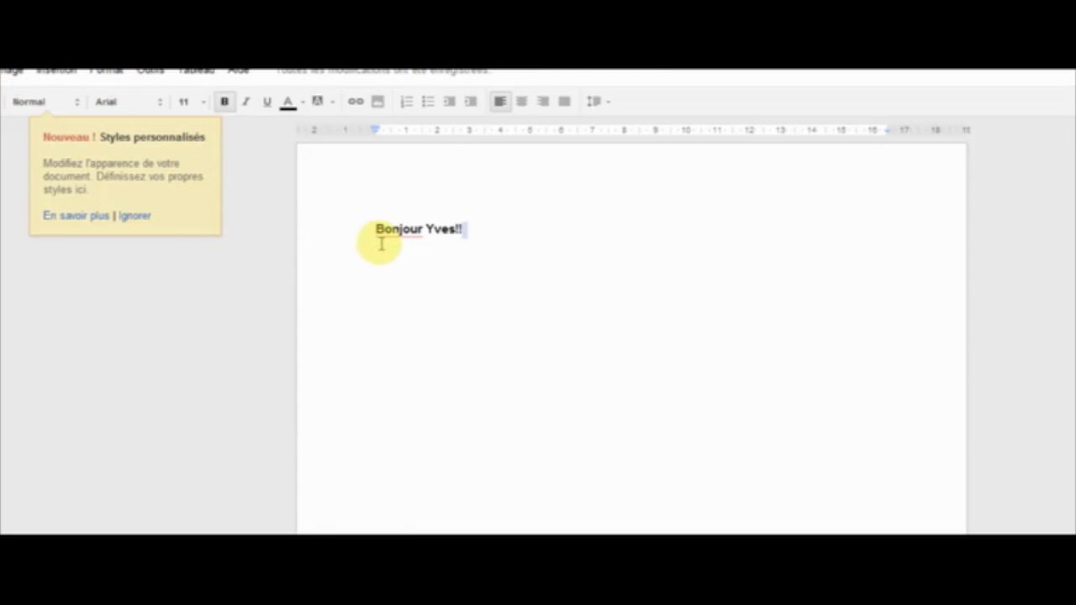
Step: Go back from the document to the Google Docs file list, now showing TP3.DOC
{"action": "key", "text": "alt+Left"}
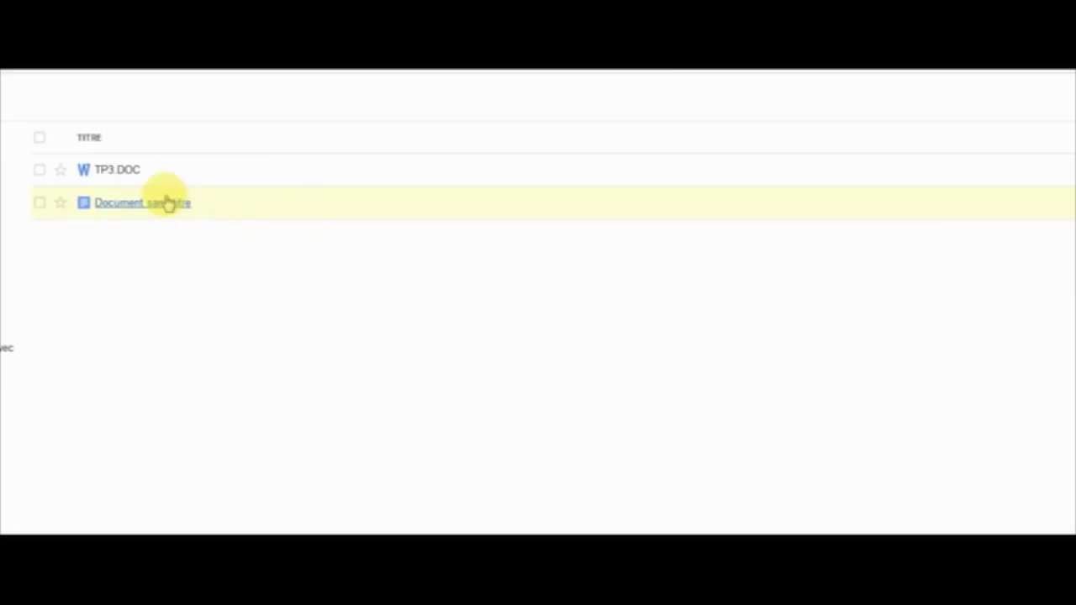